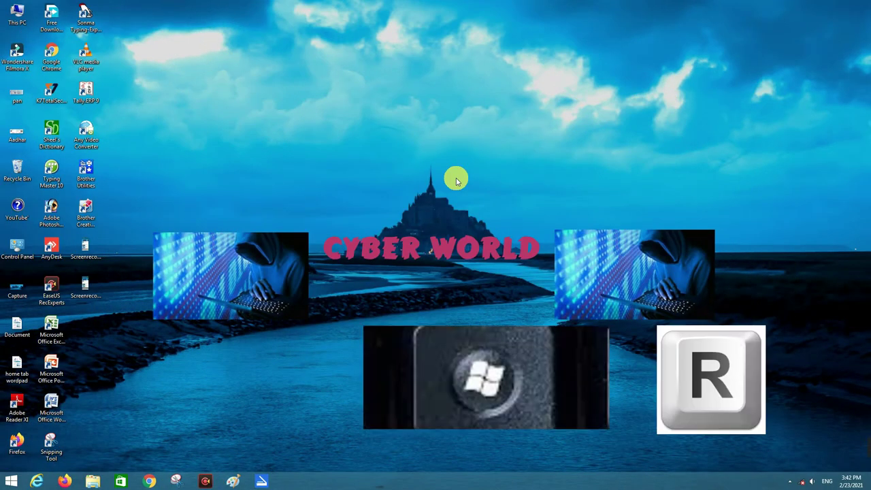
- Open the Windows Run box with 'winword' in its Open field and centre it on screen
key(super+r)
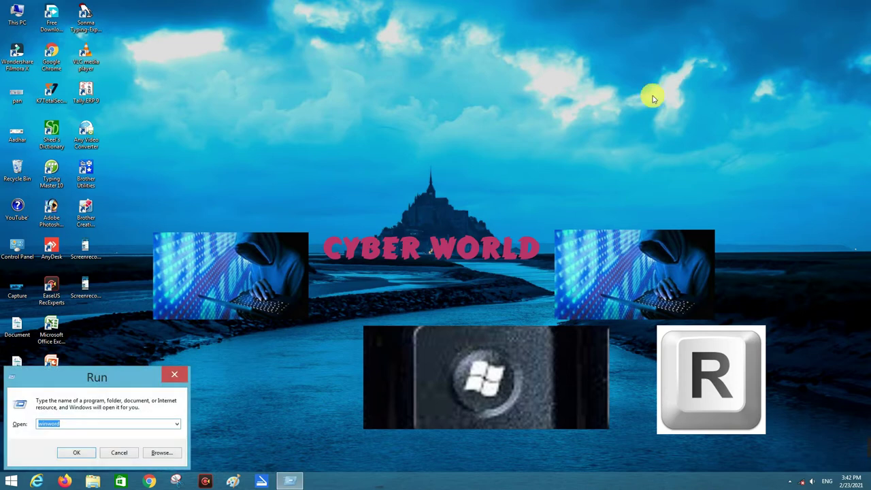
mouse_move(116, 371)
mouse_down()
mouse_move(289, 255)
mouse_move(349, 138)
mouse_up()
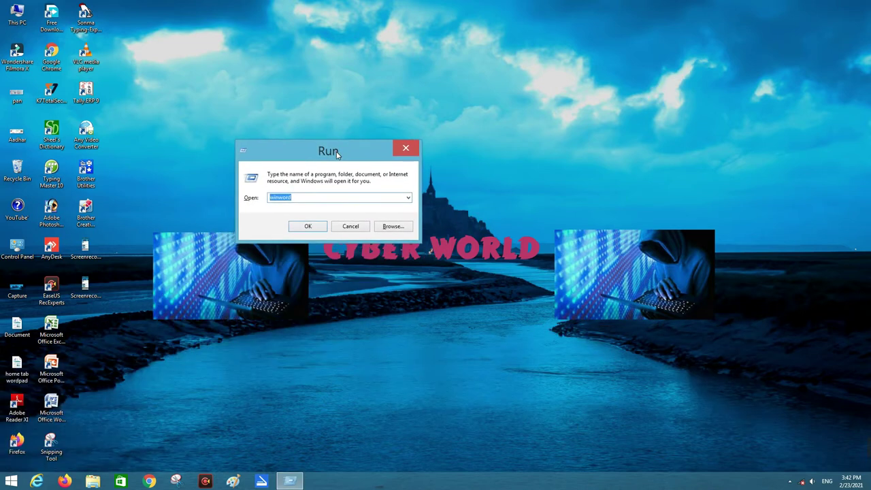
click(311, 199)
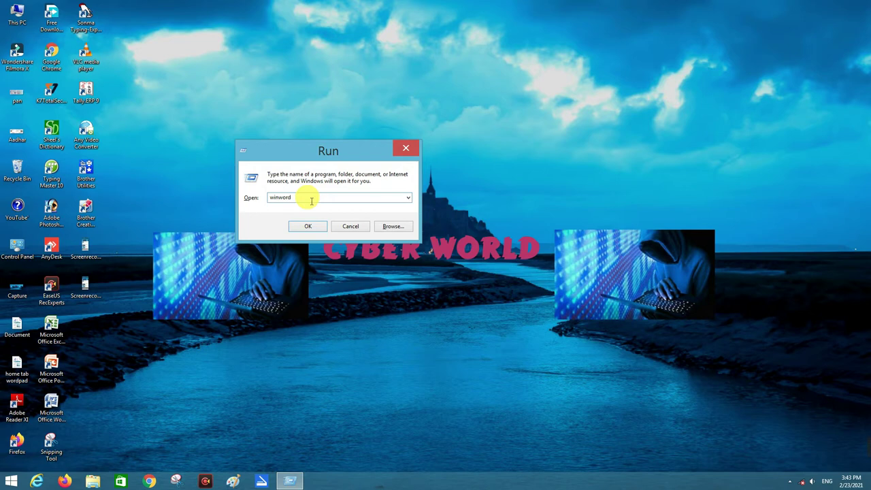
- Run the winword command to launch Word 2007 with a blank Document1
click(304, 225)
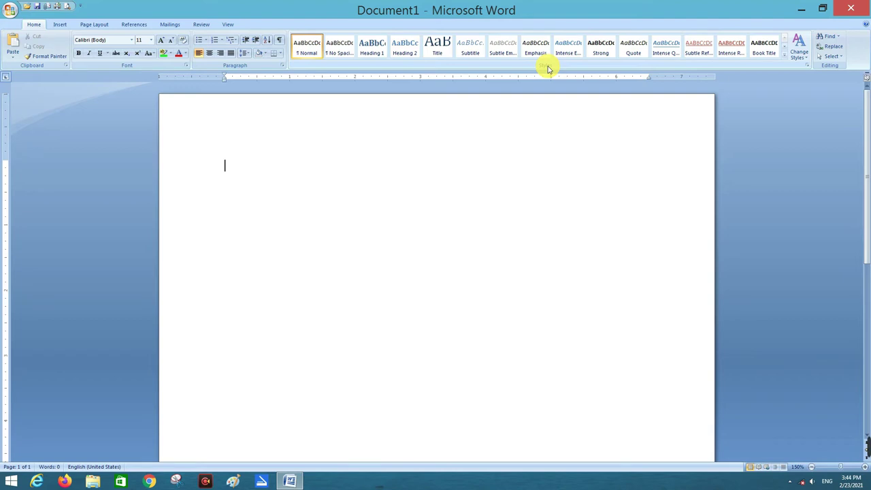
- Generate sample paragraphs with =rand(), then select and click into the first paragraph
text(=)
text(ra)
text(nd()
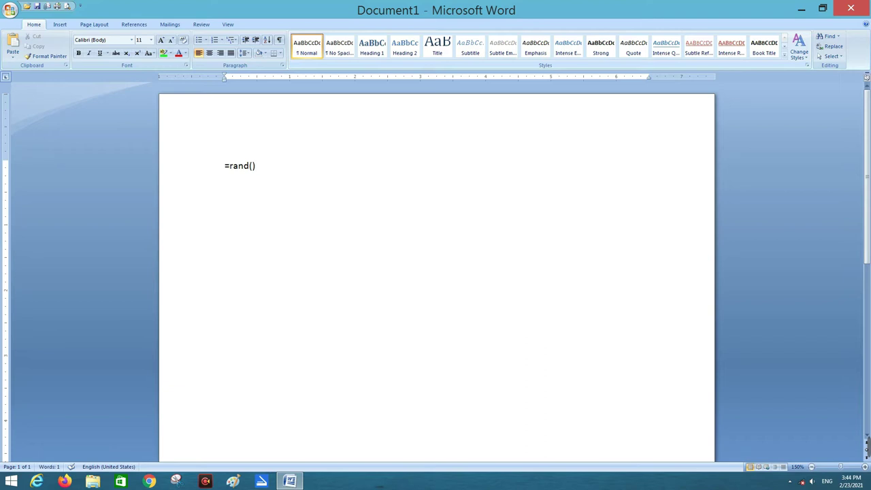
key(Return)
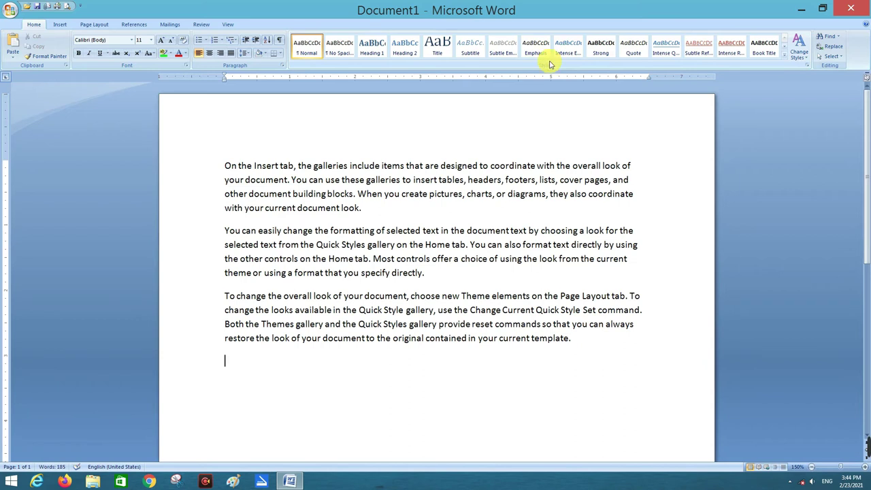
mouse_move(229, 151)
mouse_down()
mouse_move(227, 232)
mouse_move(424, 272)
mouse_move(408, 298)
mouse_up()
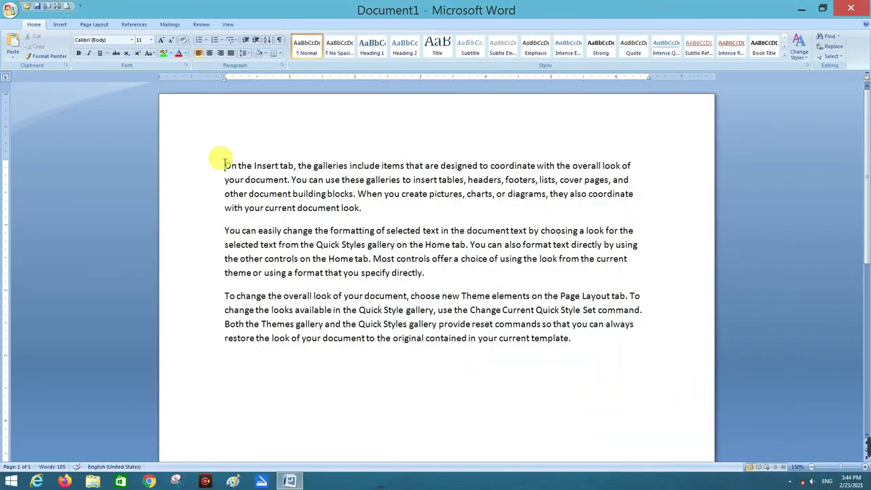
click(224, 165)
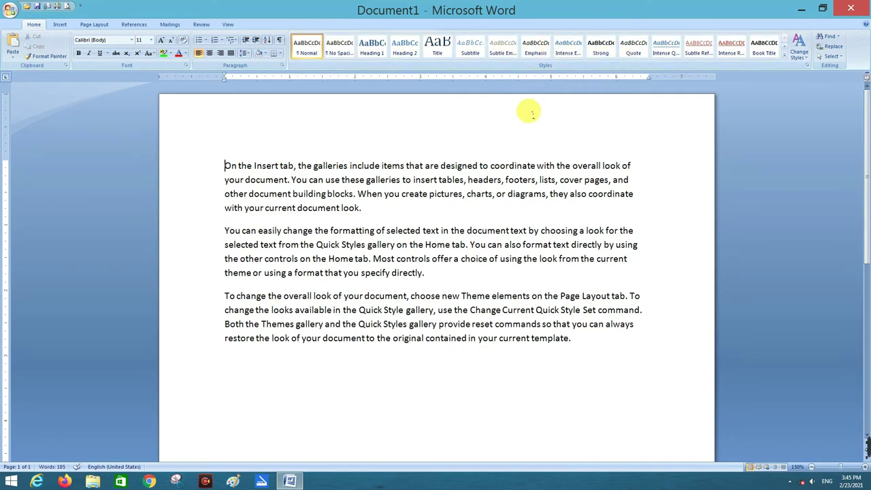
mouse_move(224, 166)
mouse_down()
mouse_move(254, 167)
mouse_move(371, 216)
mouse_up()
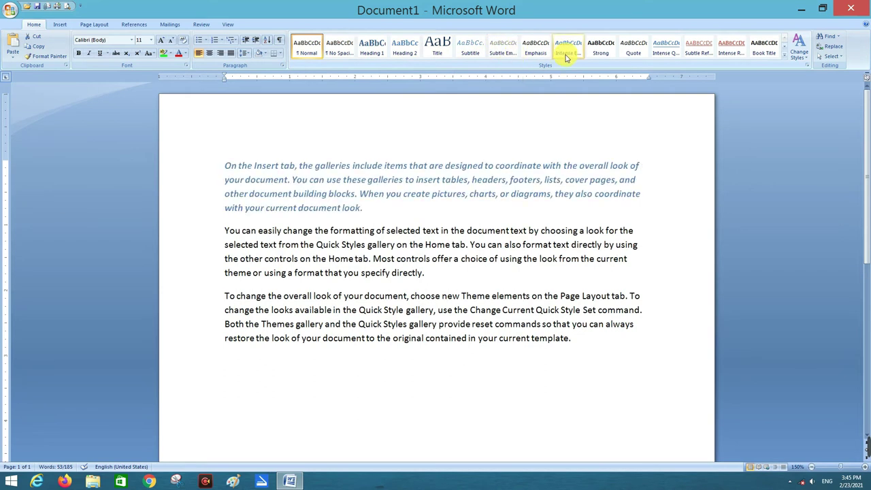
click(637, 109)
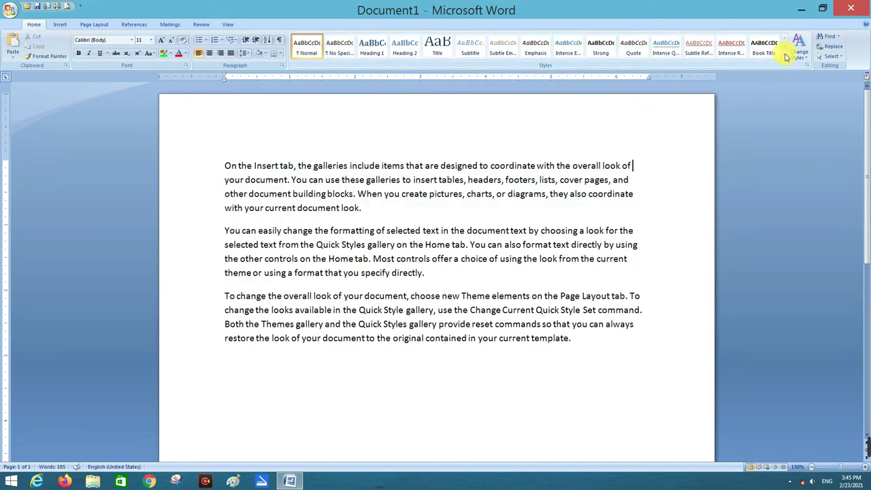
click(785, 58)
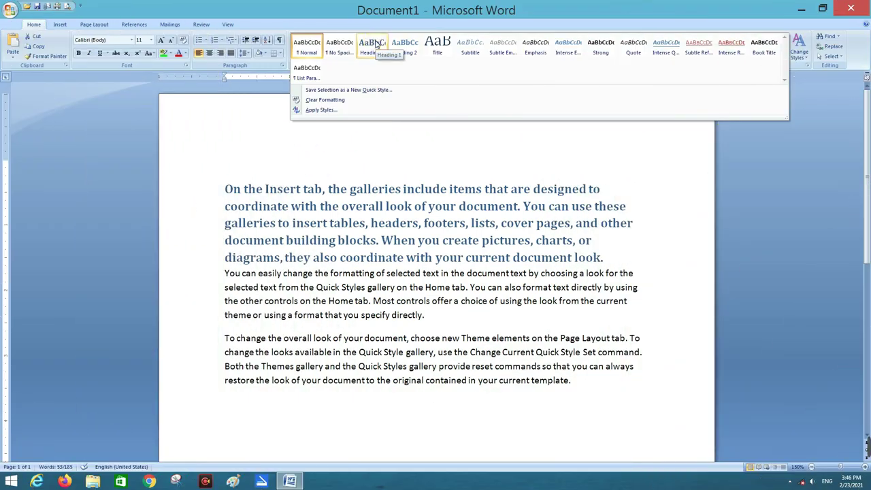
click(377, 44)
triple_click(257, 191)
click(258, 191)
double_click(216, 185)
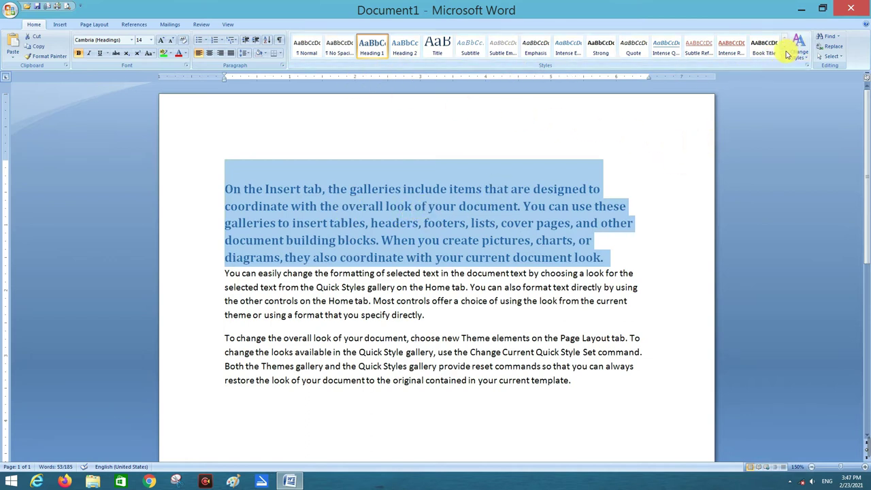
click(785, 57)
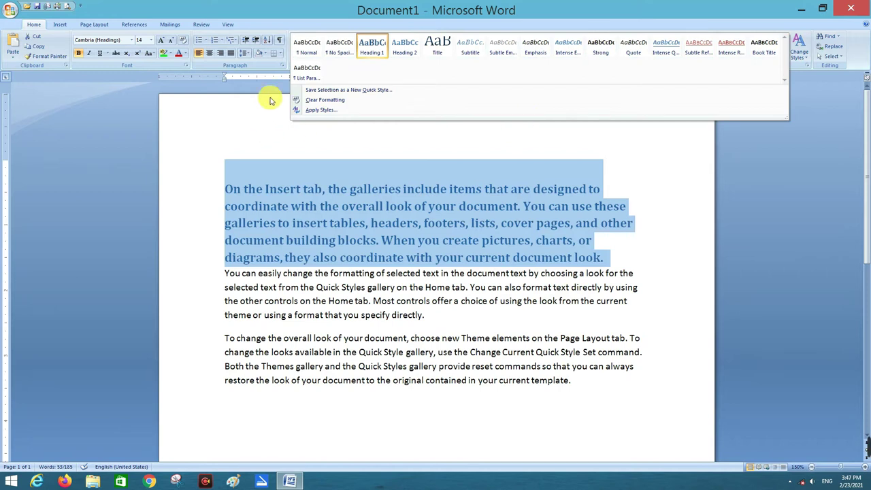
click(313, 101)
click(371, 210)
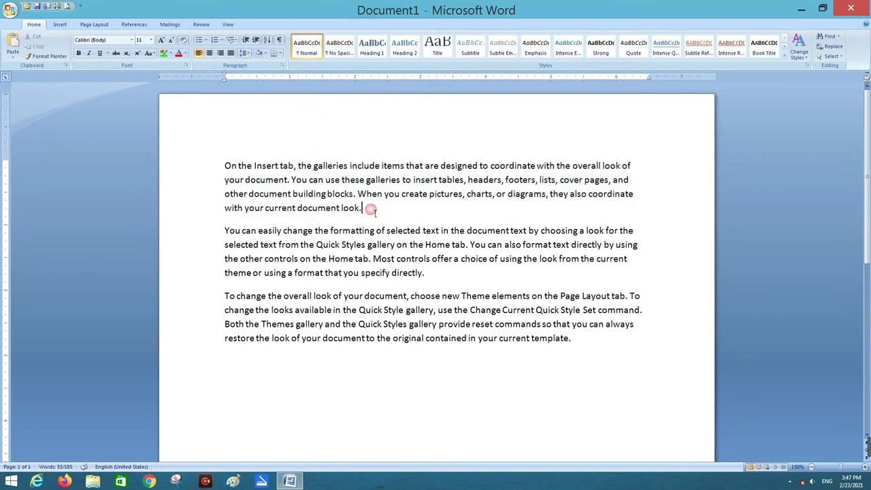
drag(371, 210, 225, 165)
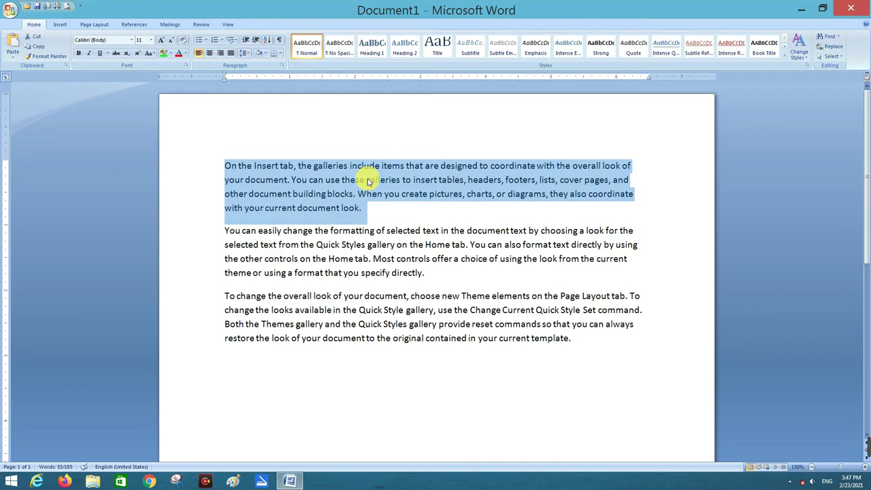
- Browse the Change Styles options and close them without changing anything
key(Left)
key(End)
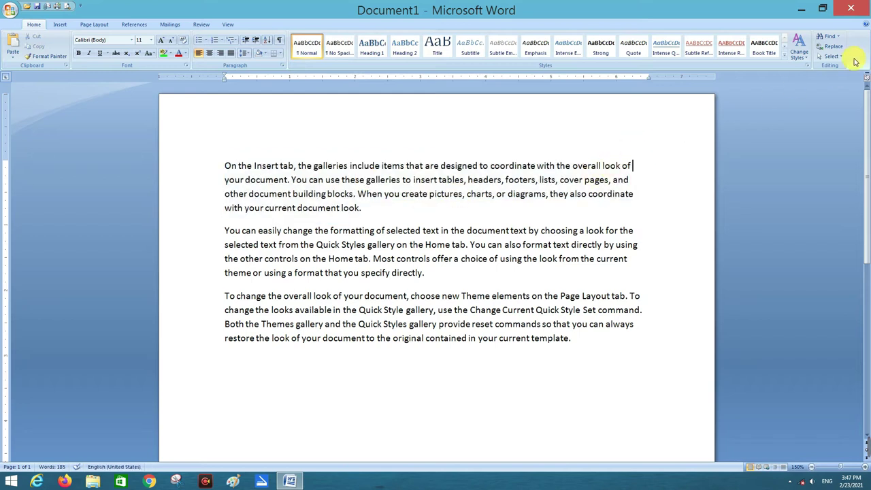
click(804, 56)
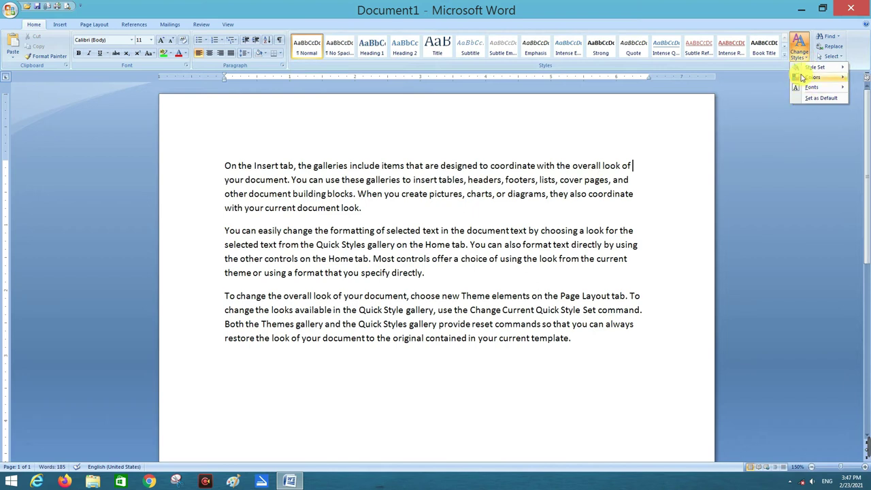
mouse_move(804, 77)
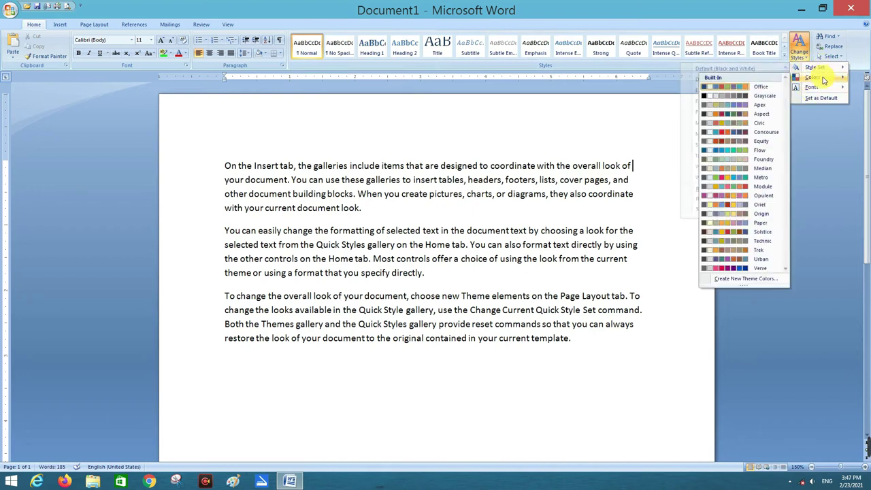
click(643, 169)
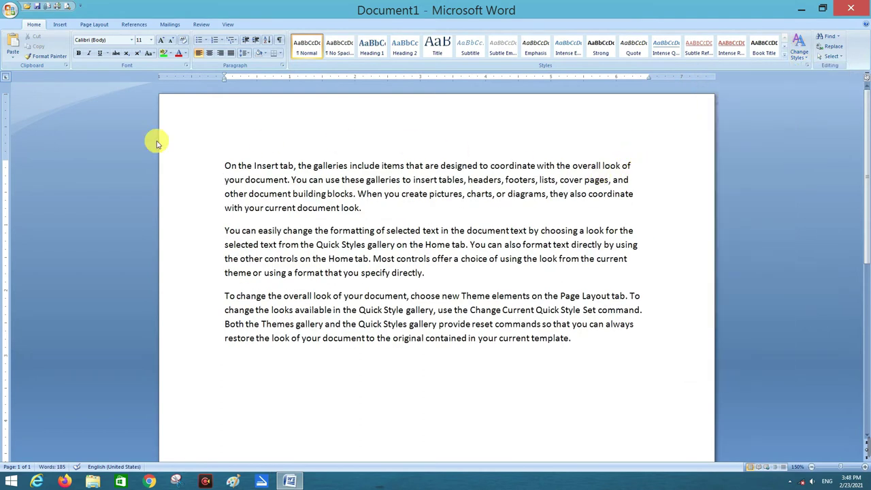
- Apply the Flow theme colours and bring up the built-in theme fonts list
ctrl+click(225, 165)
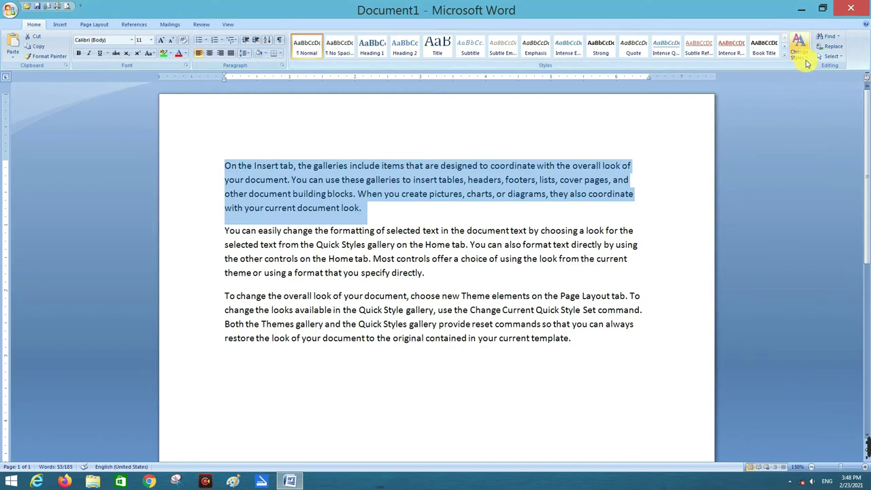
click(802, 54)
mouse_move(807, 70)
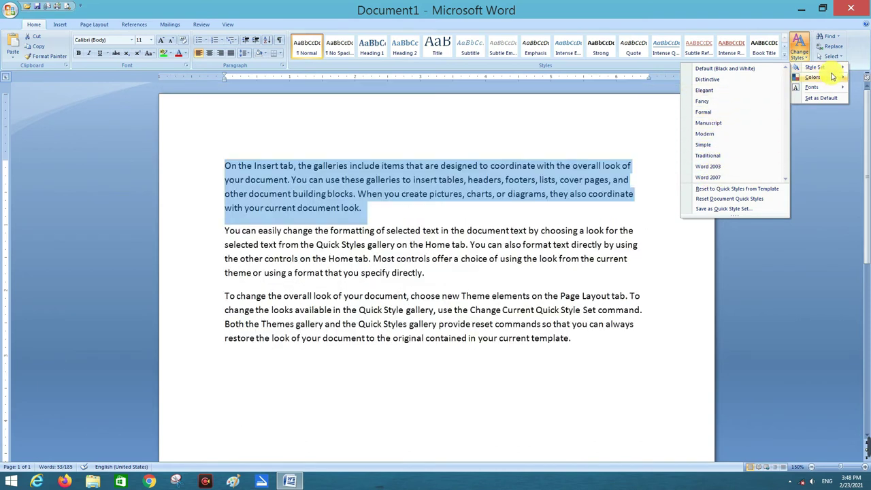
mouse_move(830, 80)
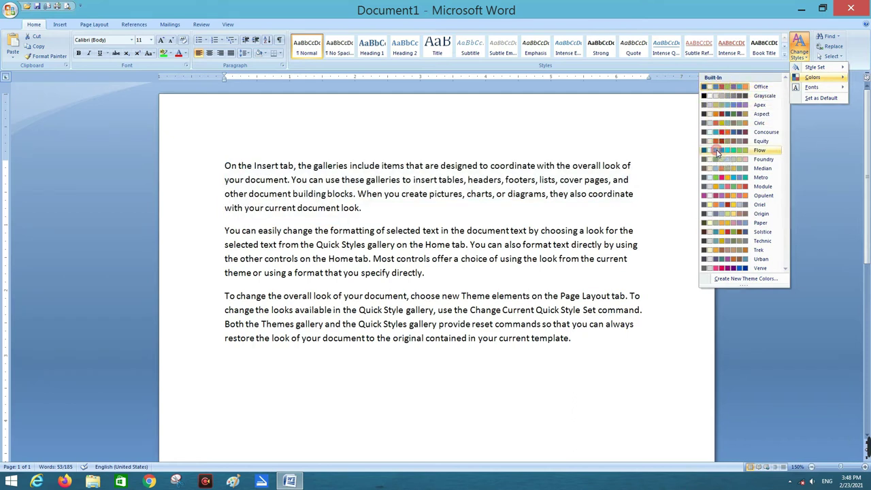
click(717, 153)
click(799, 47)
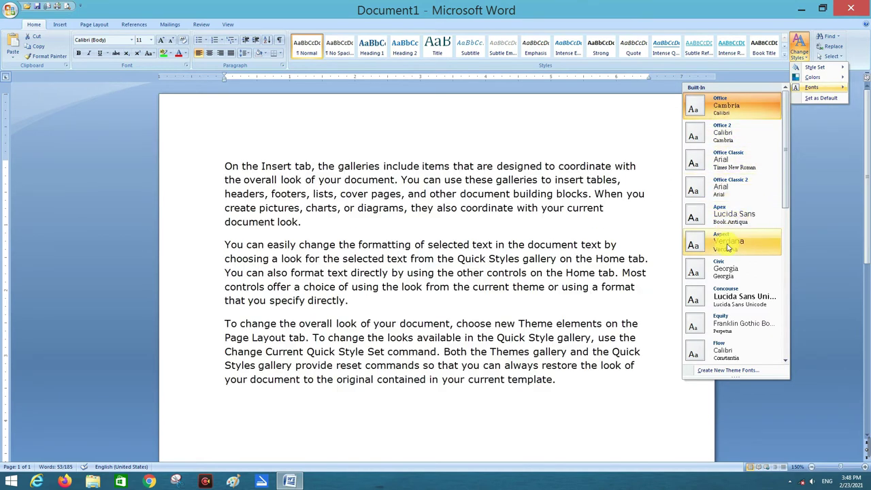
- Close the theme fonts list without choosing, keeping the text in Calibri
click(581, 170)
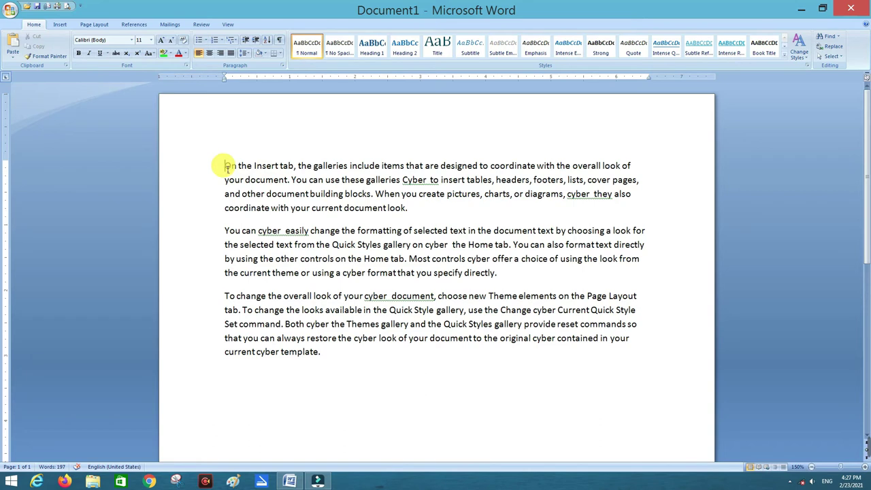
- Open Find, move its window aside, and enter 'cyber' as the search term
click(823, 38)
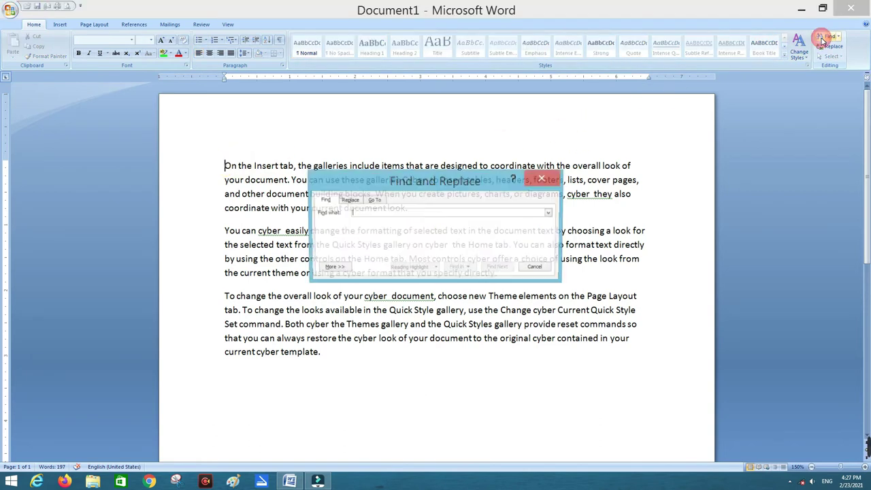
drag(441, 181, 244, 45)
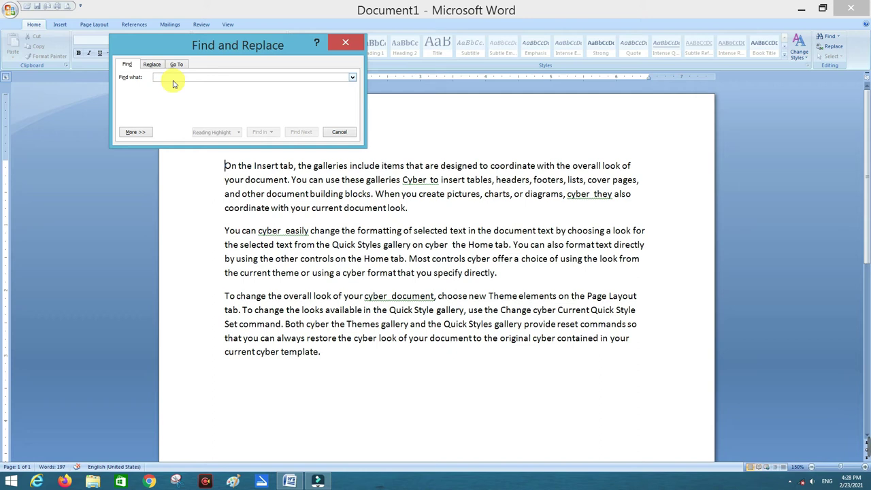
text(cyber)
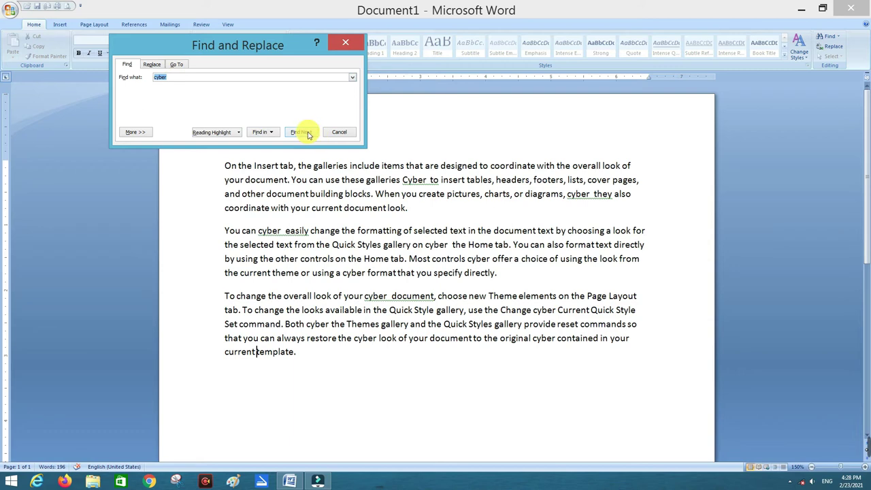
- Step through every 'cyber' occurrence until the search finishes, then dismiss the message
click(305, 134)
click(306, 133)
click(308, 133)
click(311, 133)
click(310, 133)
click(310, 132)
click(311, 132)
click(310, 132)
click(311, 133)
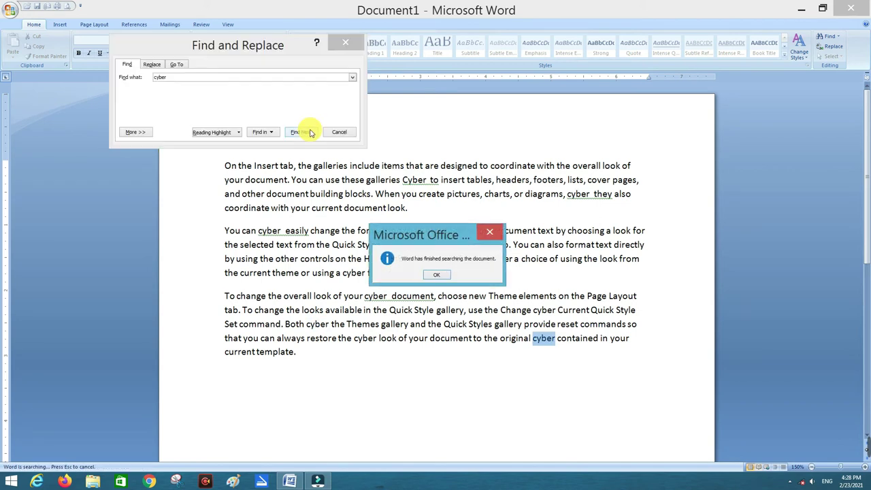
key(Return)
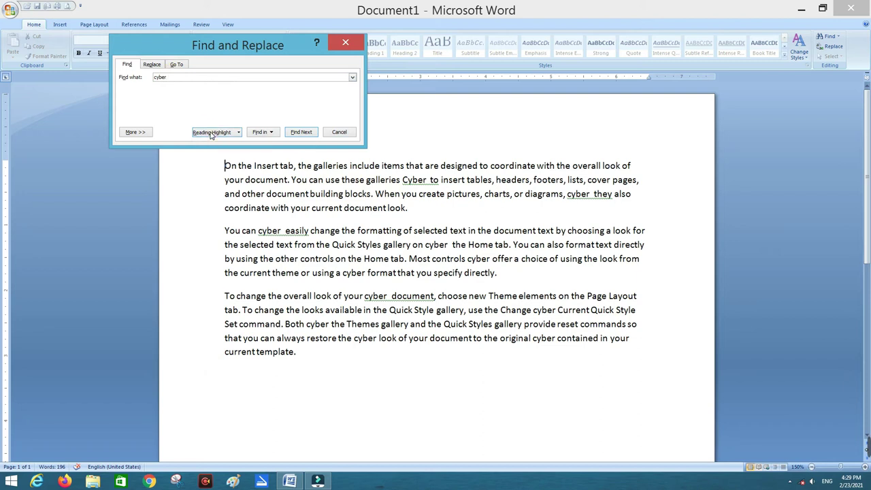
- Highlight all 11 'cyber' matches, then clear the highlighting and close Find
click(211, 134)
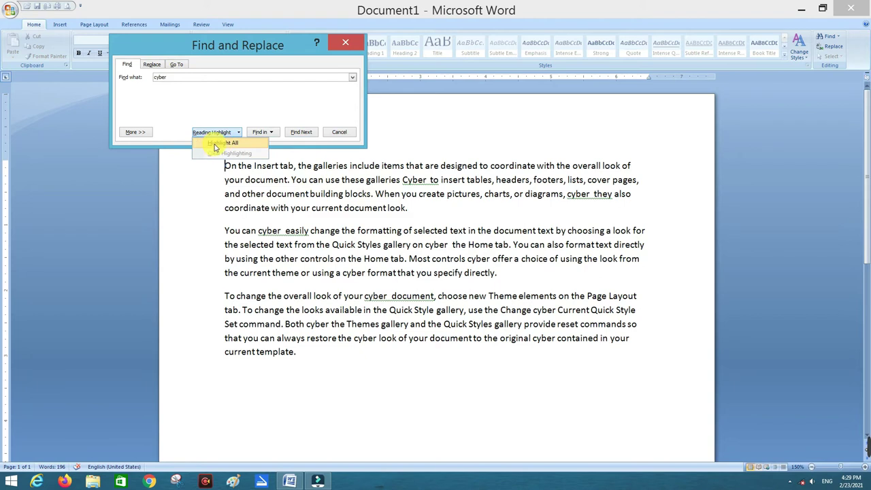
click(235, 144)
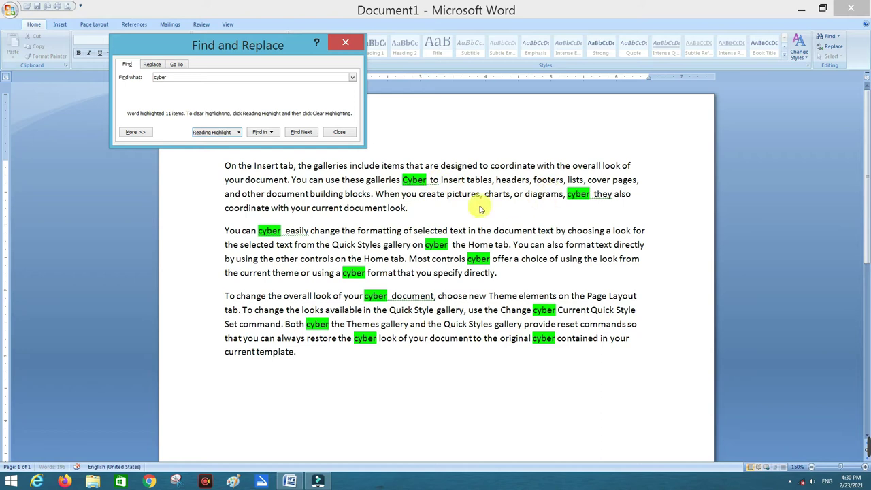
click(238, 133)
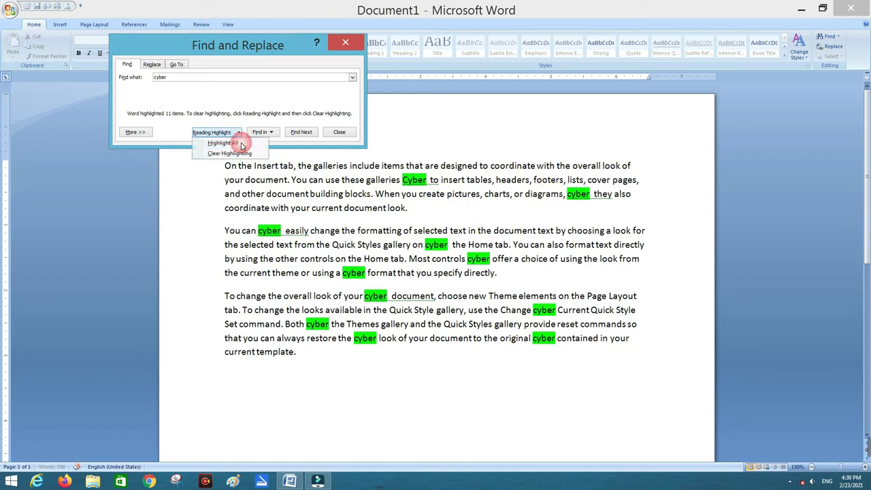
click(239, 156)
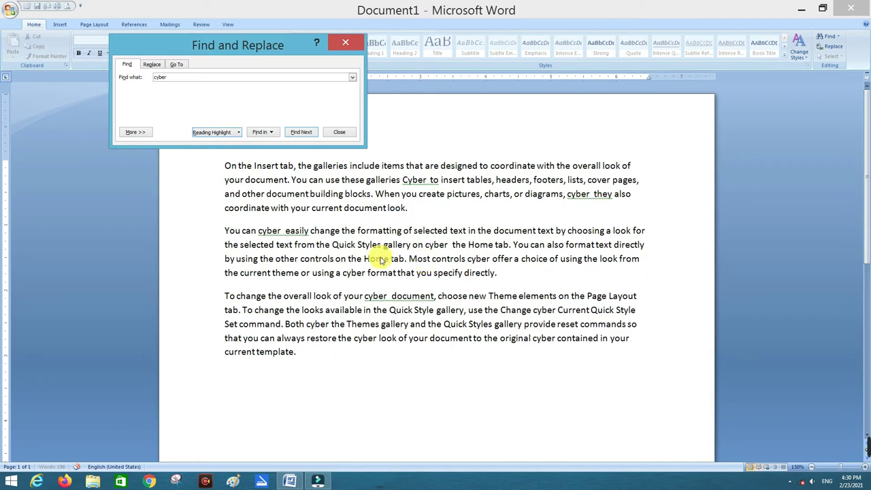
key(Escape)
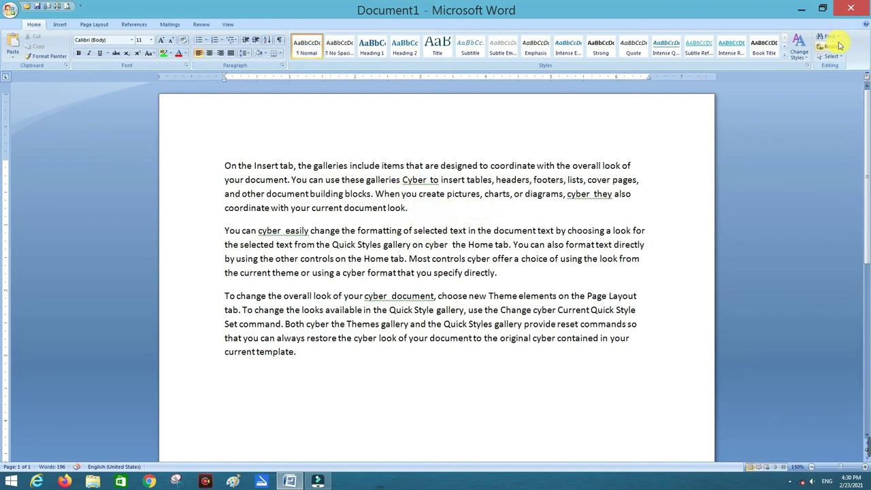
- Choose Go To from the Find dropdown and move its window aside
click(839, 36)
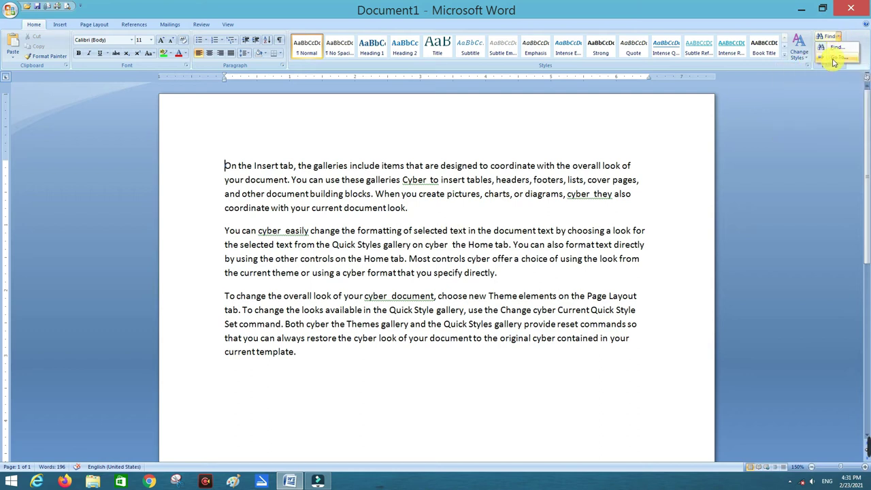
click(839, 62)
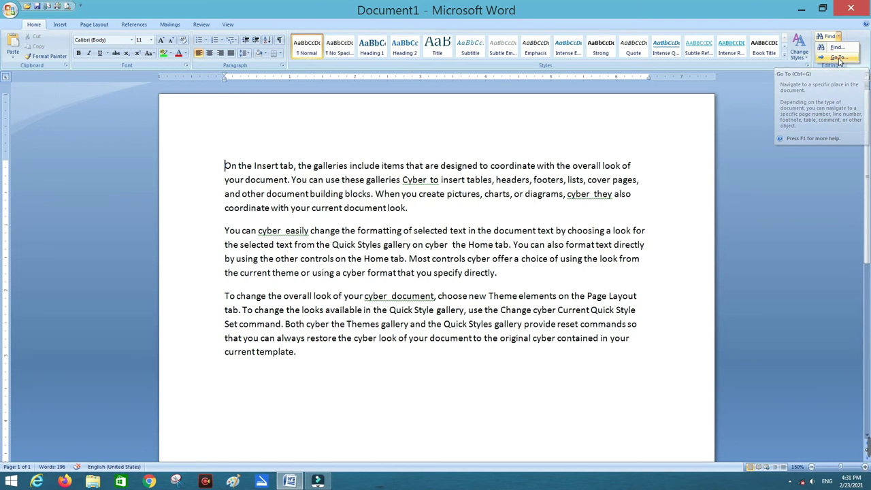
drag(460, 185, 211, 53)
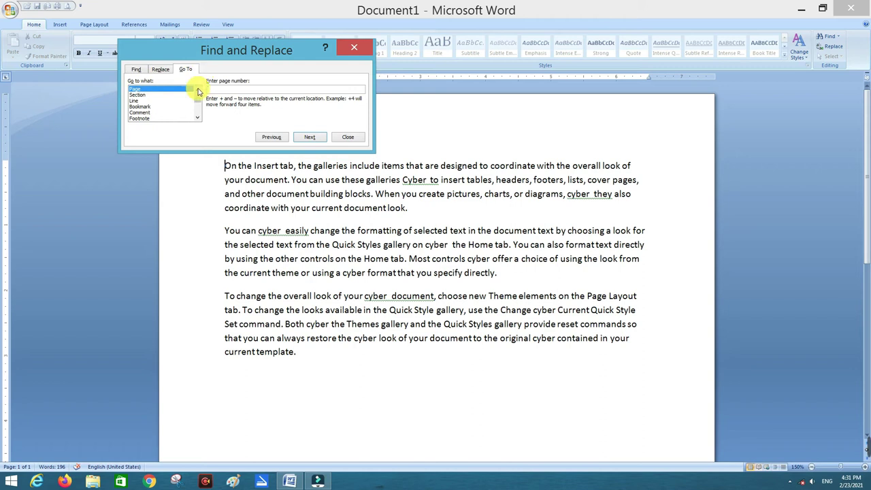
- Browse the Go to what targets (Section, Bookmark, Comment, Equation, Object), ending on Page
click(155, 97)
click(156, 106)
click(167, 112)
scroll(170, 115, down, 1)
click(170, 113)
scroll(166, 113, down, 1)
click(162, 113)
click(163, 117)
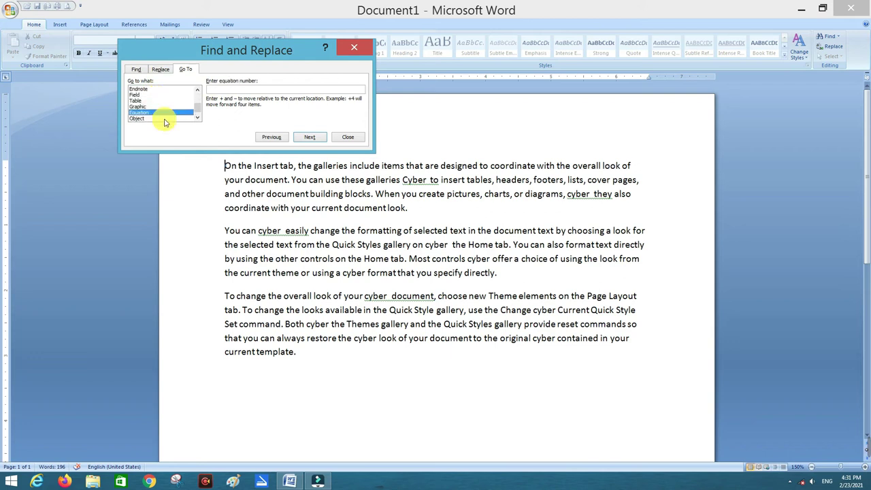
scroll(170, 105, up, 2)
click(167, 88)
key(Return)
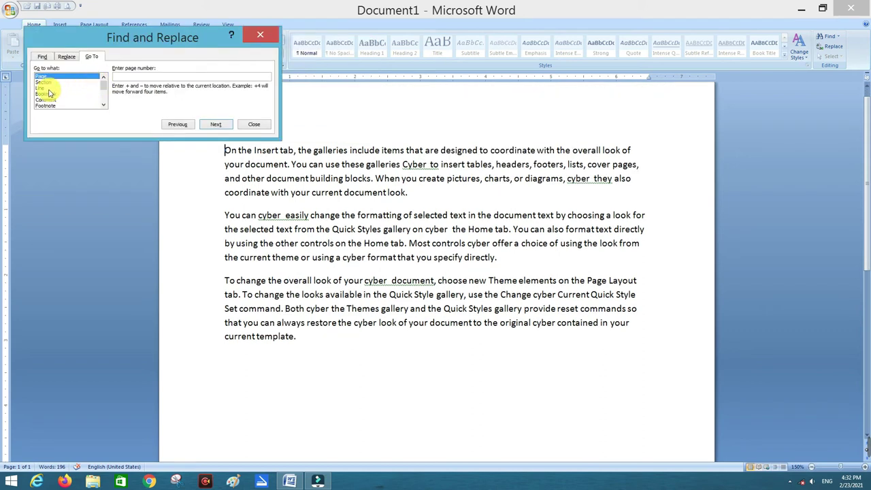
- Jump to line 5 of the document and close the Go To window
click(46, 88)
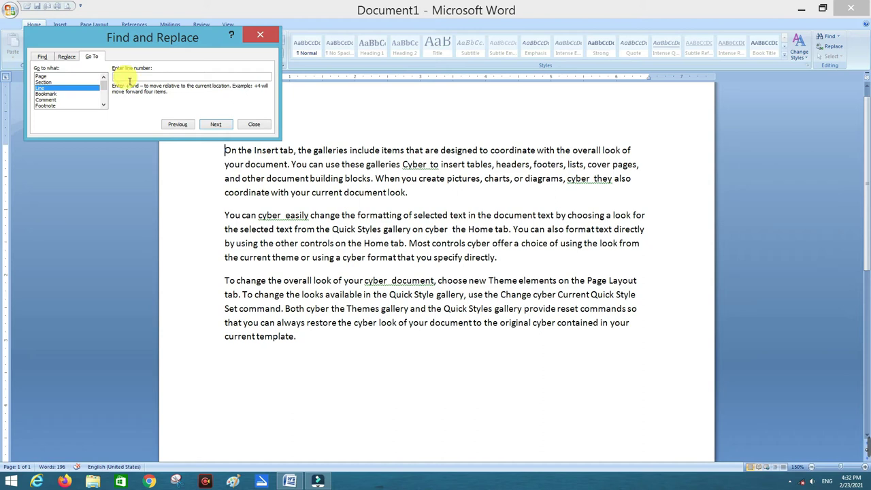
click(130, 78)
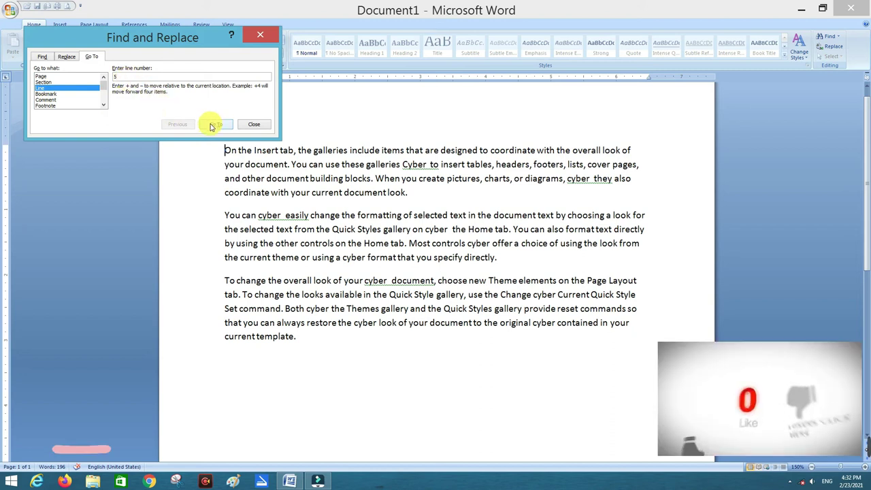
click(215, 125)
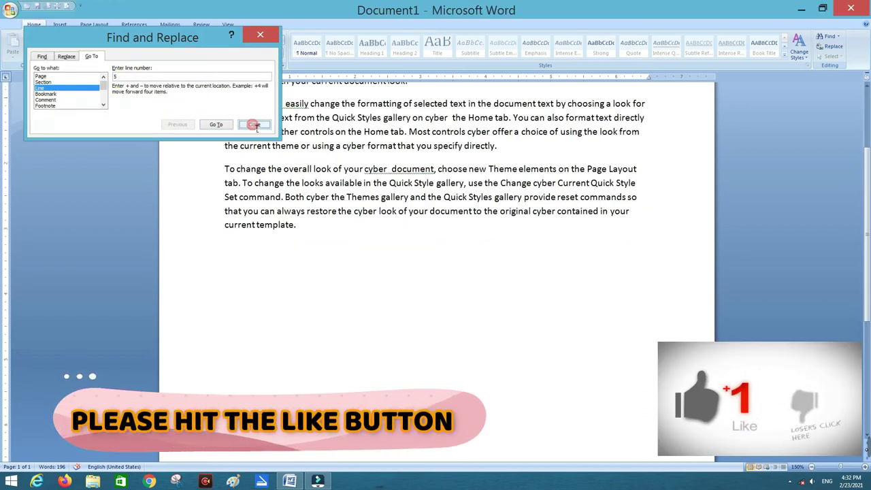
click(254, 124)
scroll(252, 126, up, 3)
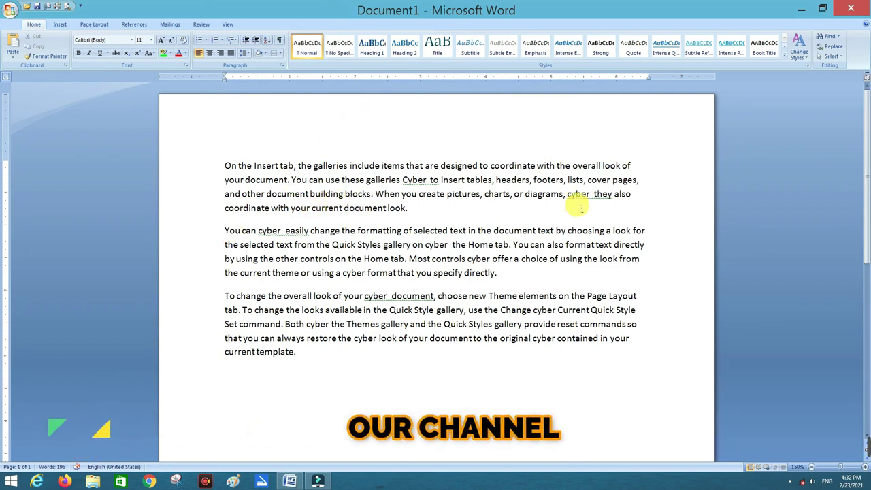
- Place the insertion point at the start of the first paragraph
key(ctrl+Down)
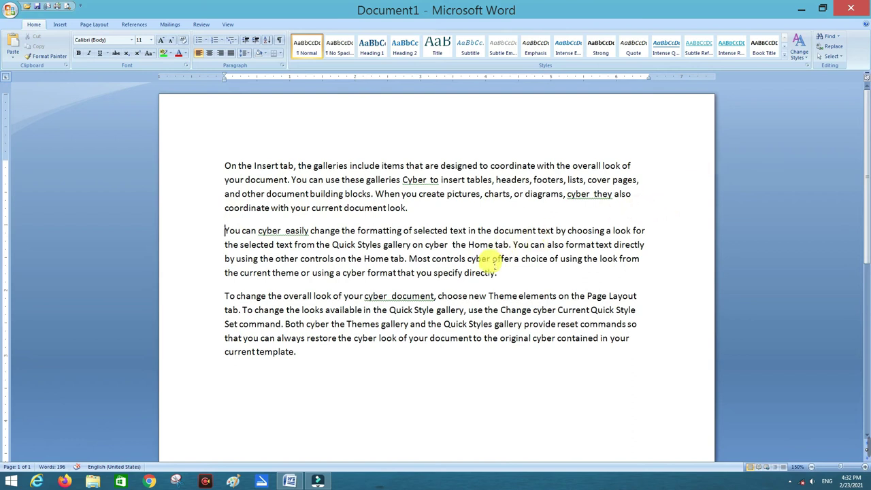
click(227, 170)
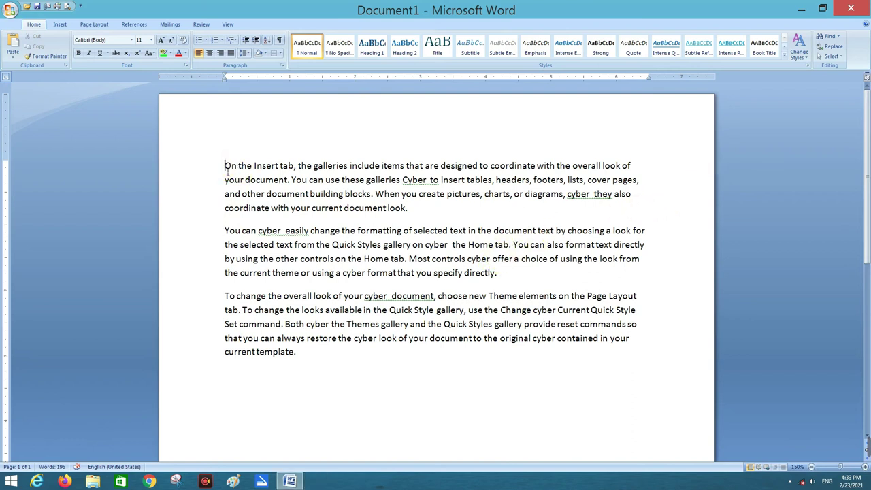
click(618, 181)
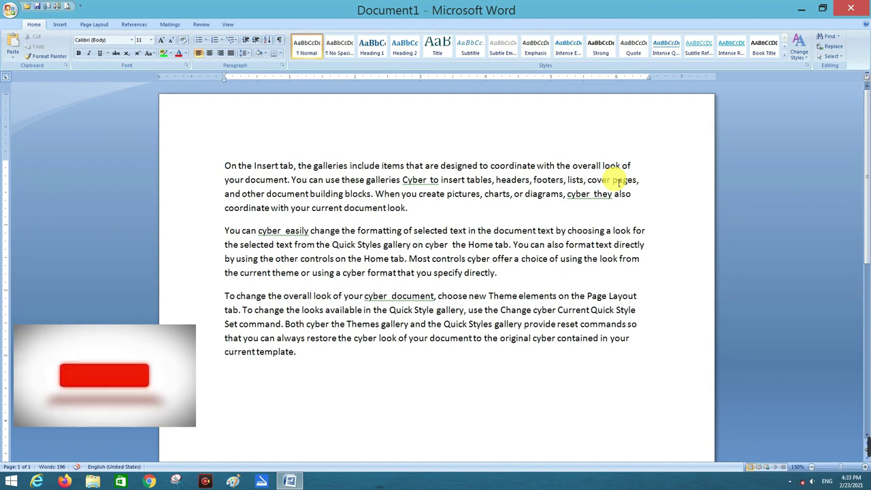
click(227, 167)
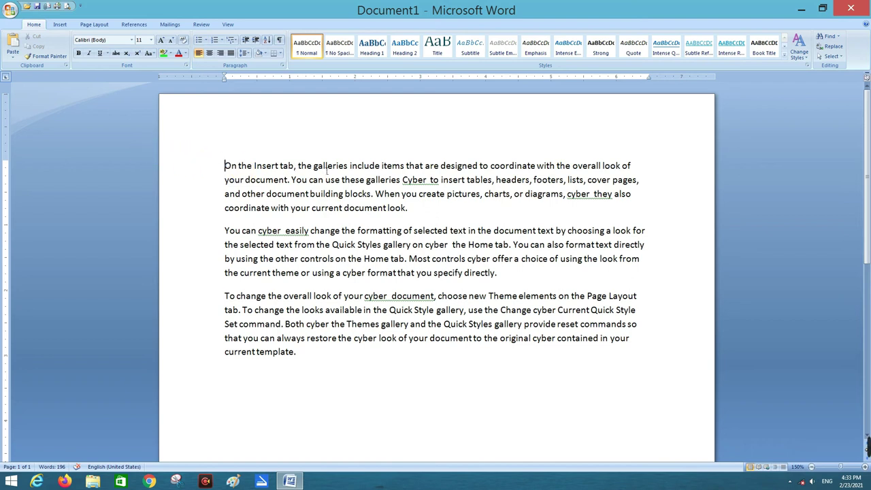
- Enter 'computer' as the replacement for 'cyber', with the Find and Replace dialog moved clear of the text
click(831, 46)
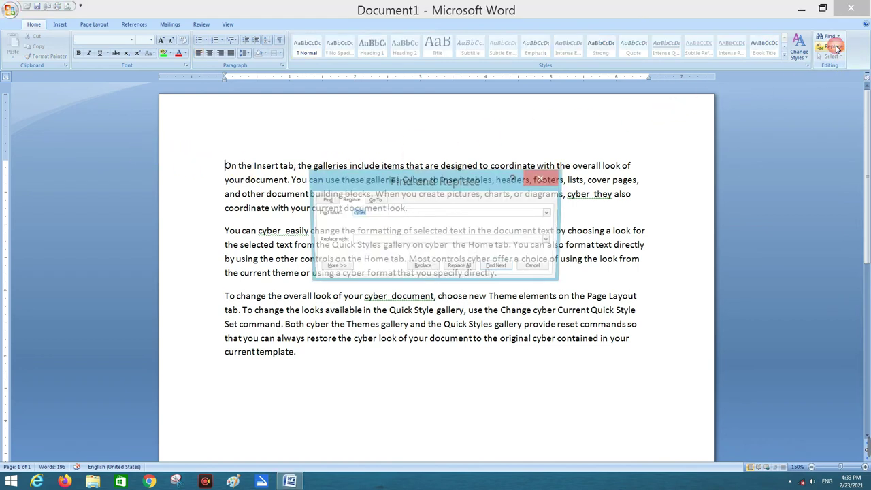
drag(388, 185, 165, 36)
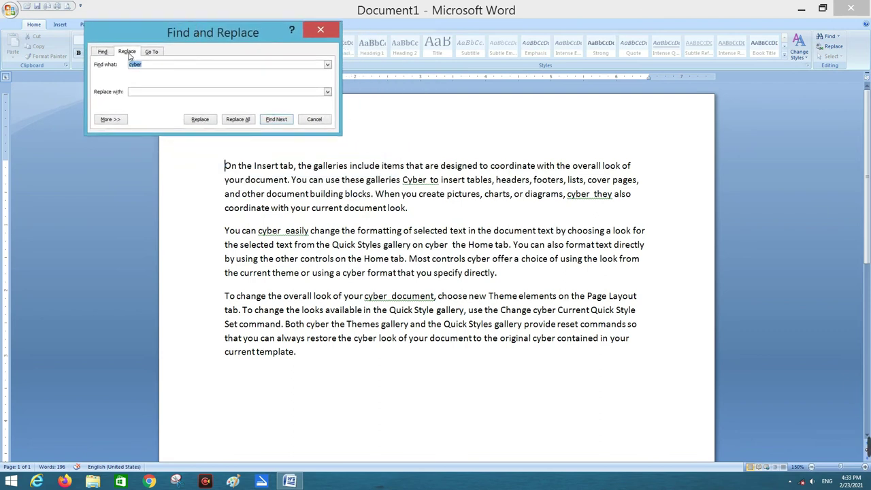
click(145, 65)
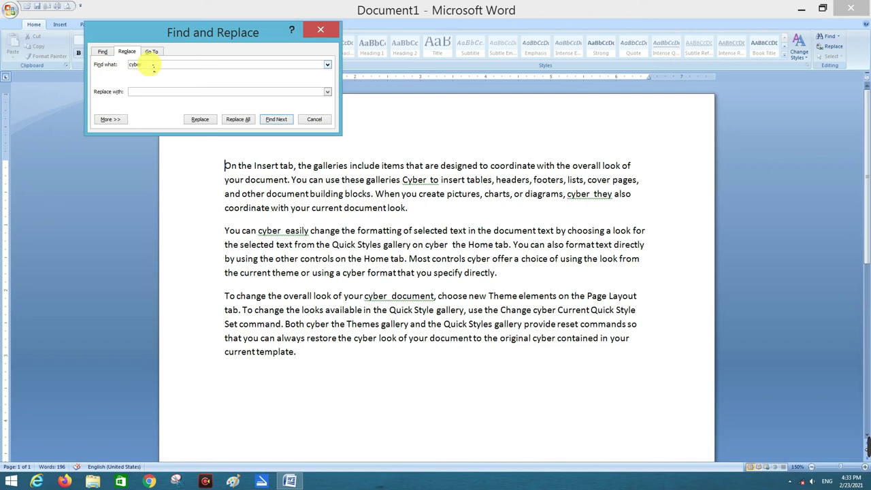
drag(185, 39, 129, 27)
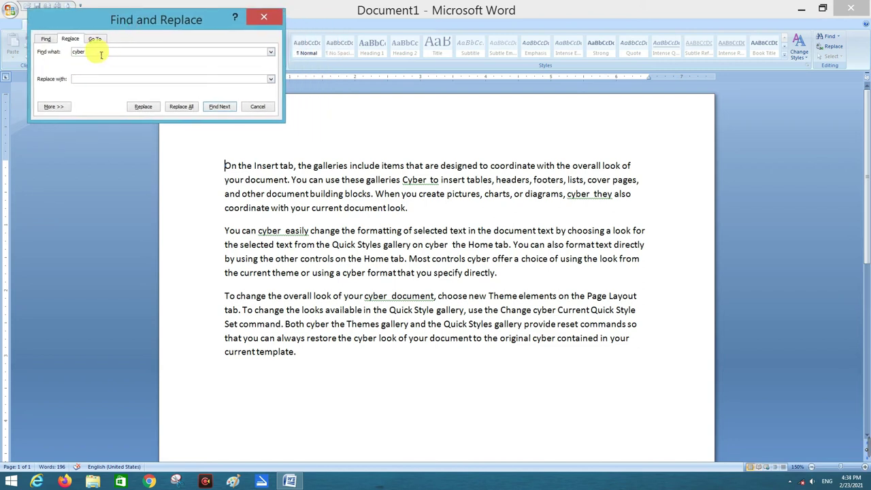
click(94, 83)
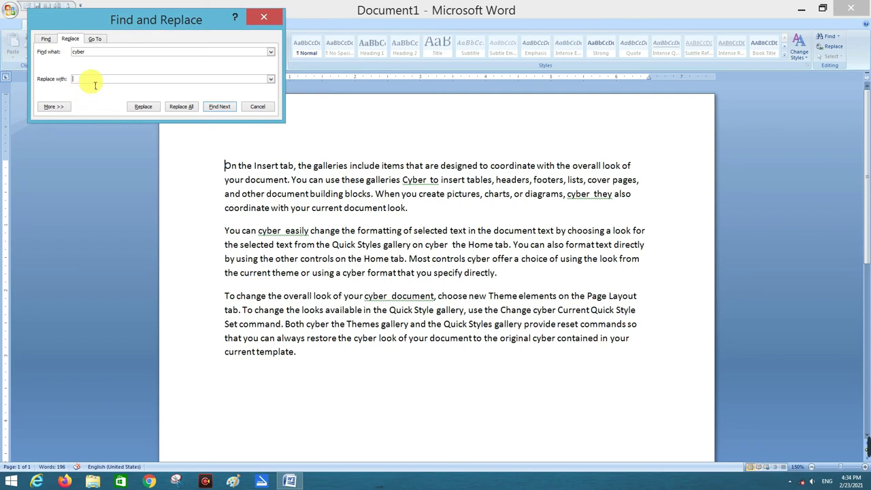
text(computer)
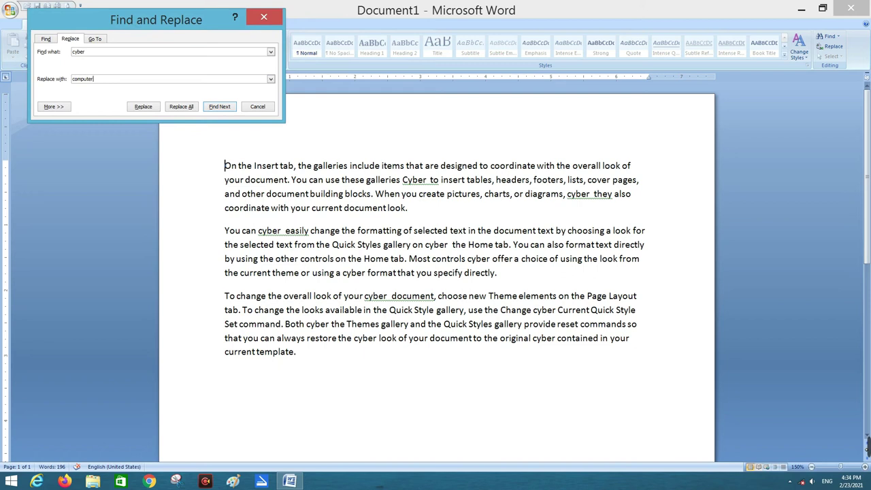
drag(172, 21, 160, 16)
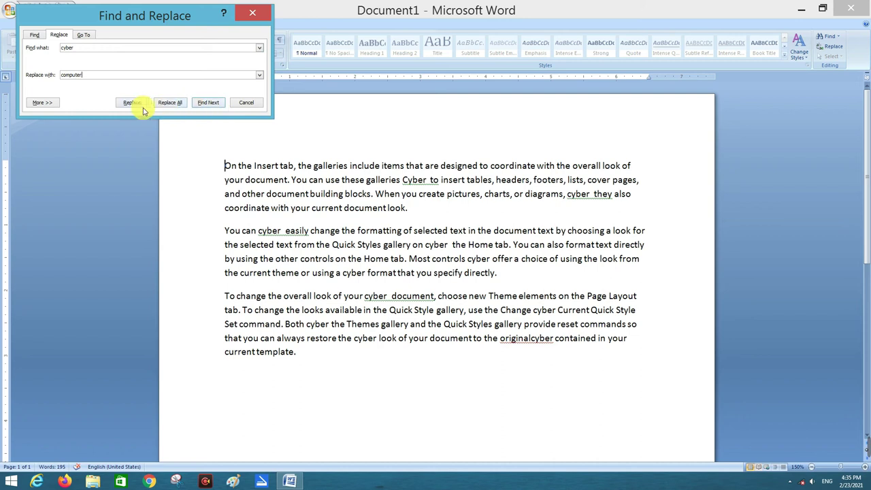
- Replace the first 'Cyber' and the next 'cyber' individually, giving 'Computer' and 'computer'
drag(141, 17, 130, 15)
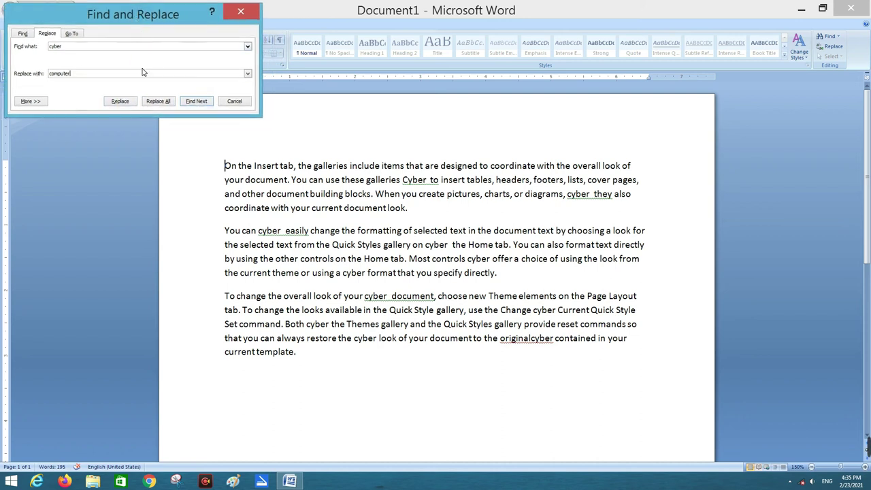
click(121, 102)
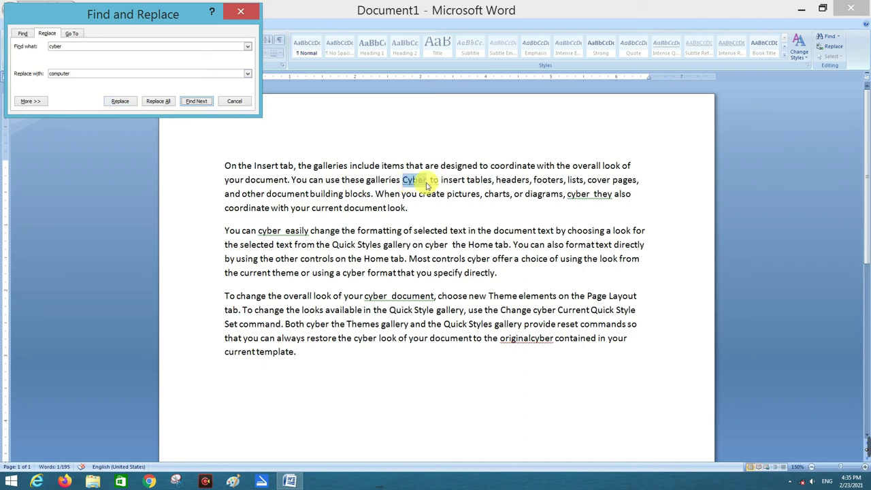
click(121, 101)
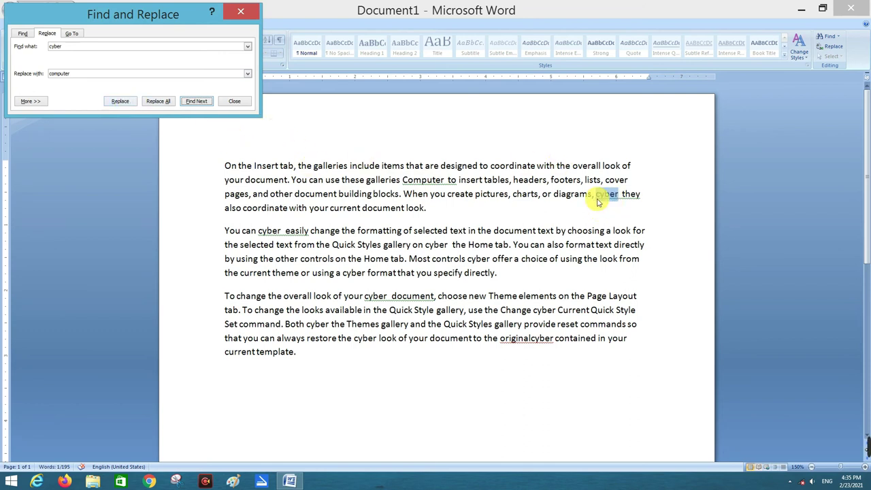
click(119, 102)
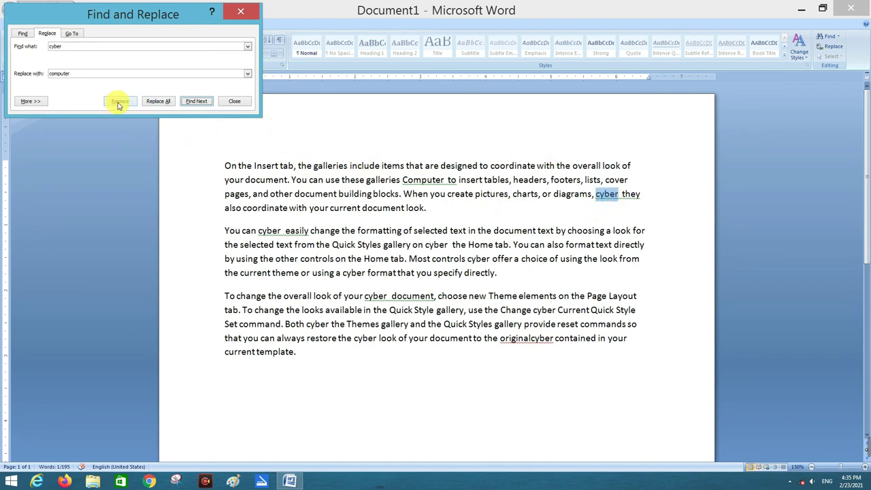
click(119, 102)
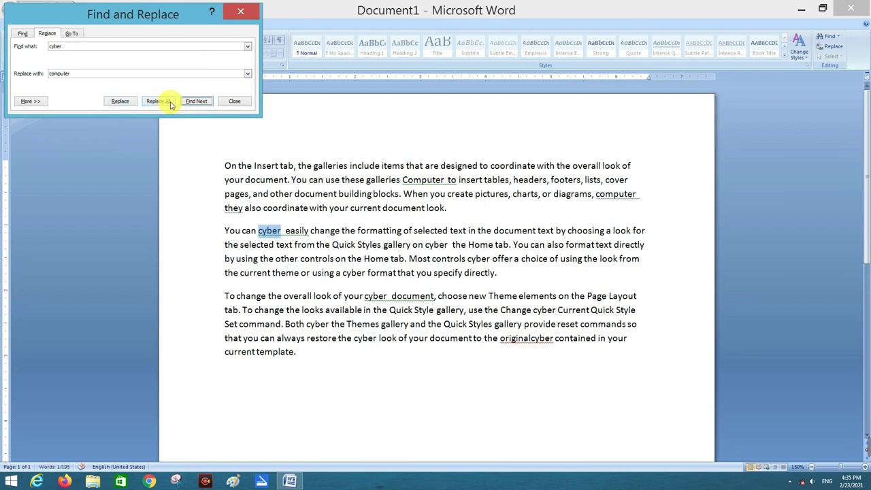
- Replace the remaining 9 occurrences of 'cyber' with 'computer' at once and close the dialog
click(157, 102)
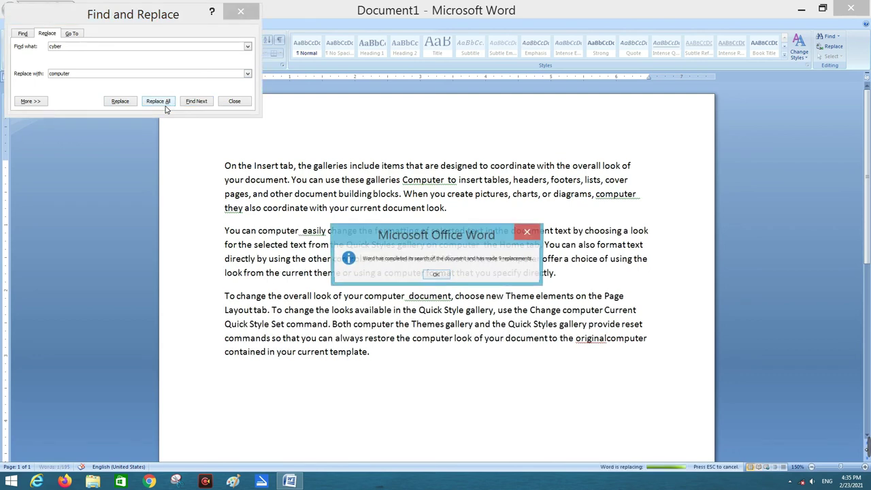
click(436, 276)
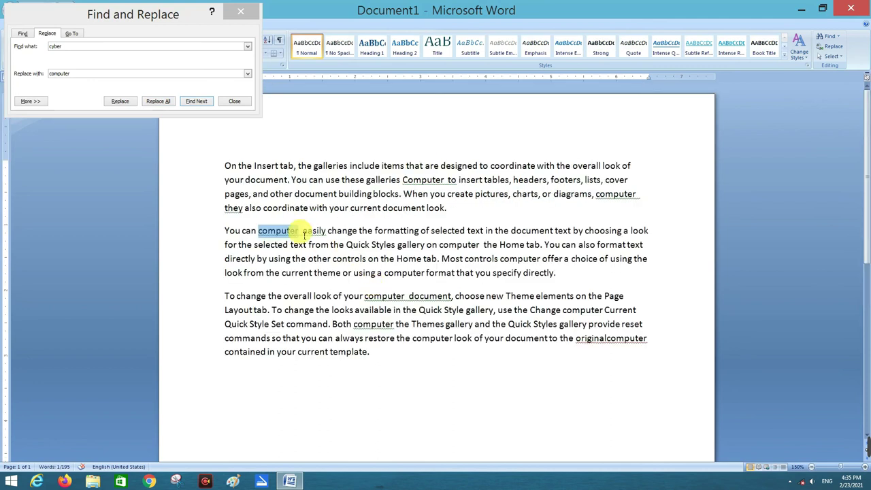
click(220, 166)
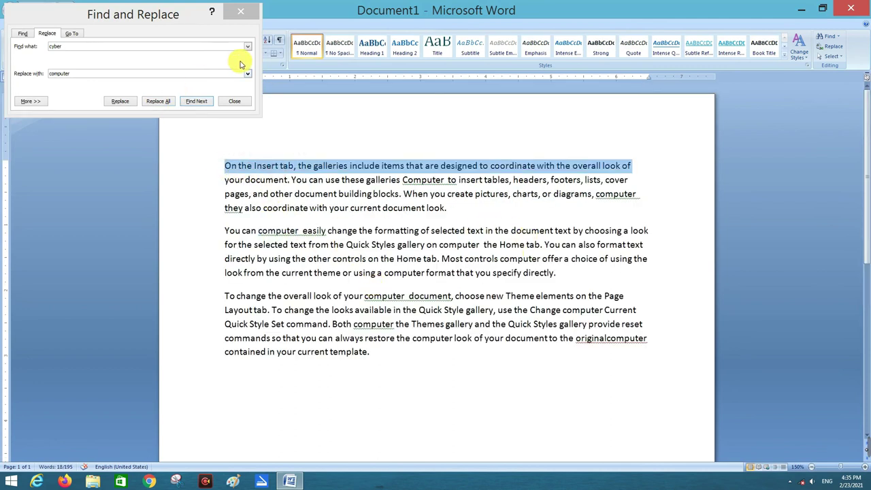
click(231, 101)
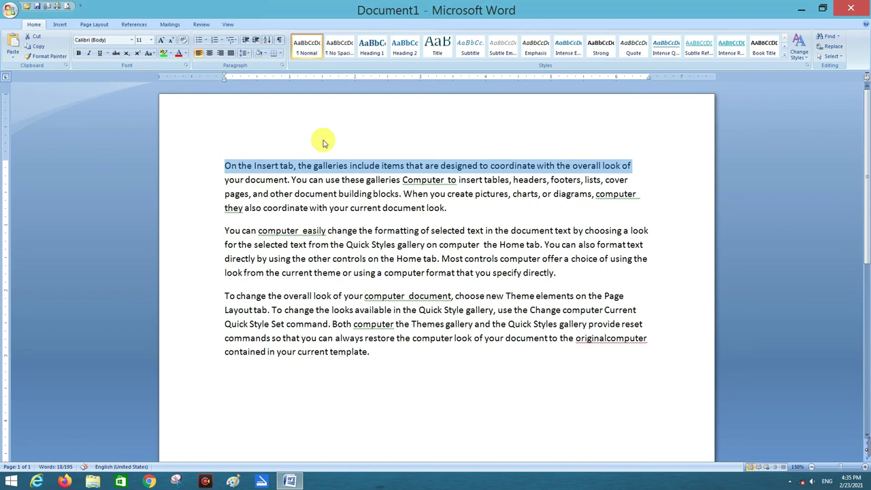
- Clear the first-line selection, then select the whole document with Select All
key(Left)
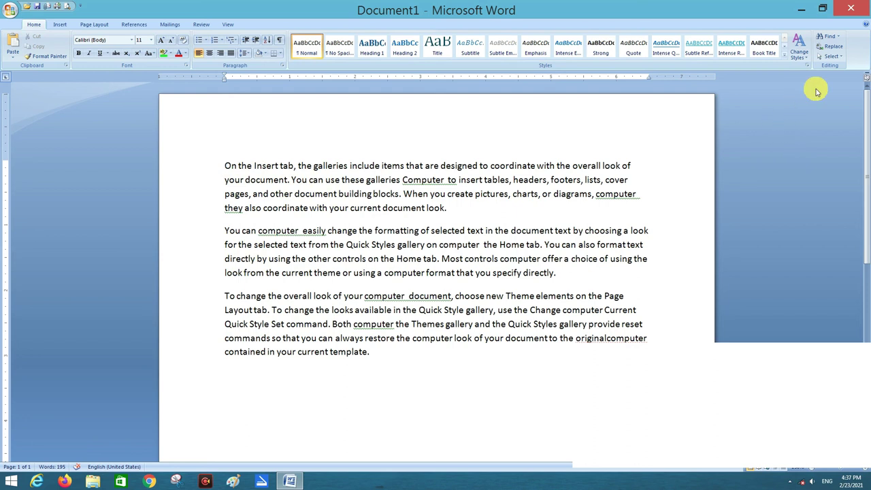
click(824, 57)
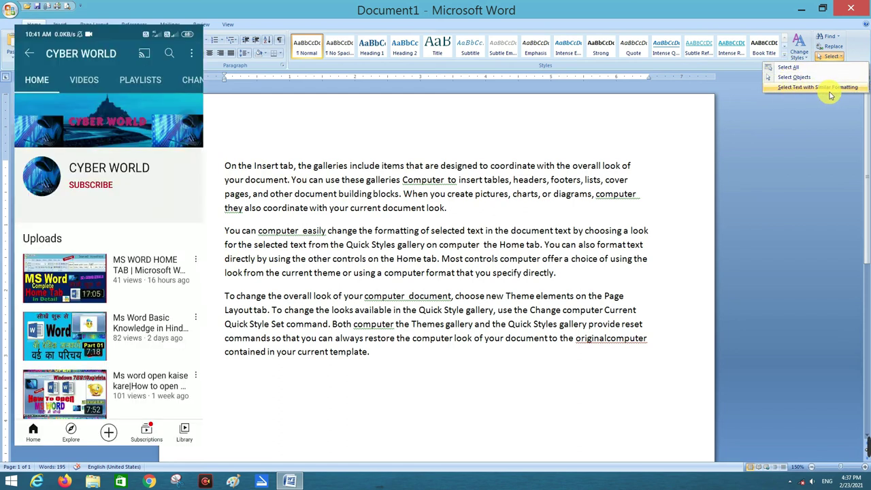
click(783, 68)
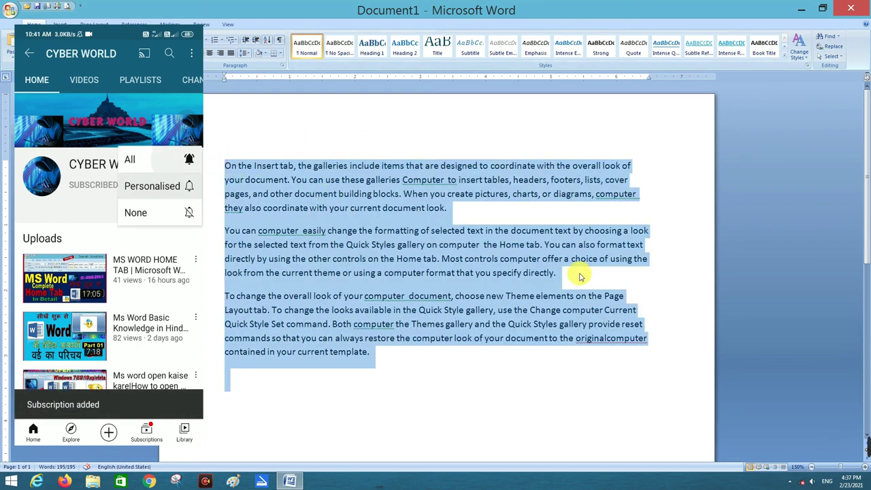
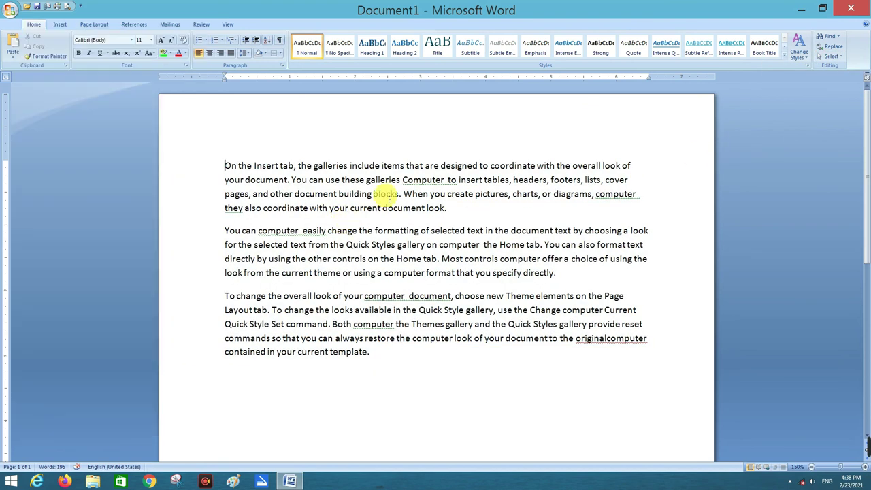
- Try selecting the CYBER WORLD banner picture directly, then deselect it and return to the text
click(448, 208)
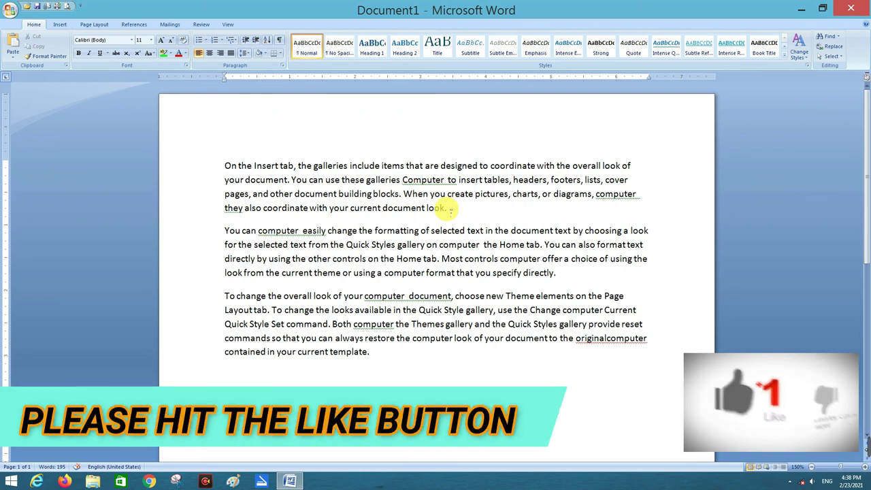
click(832, 58)
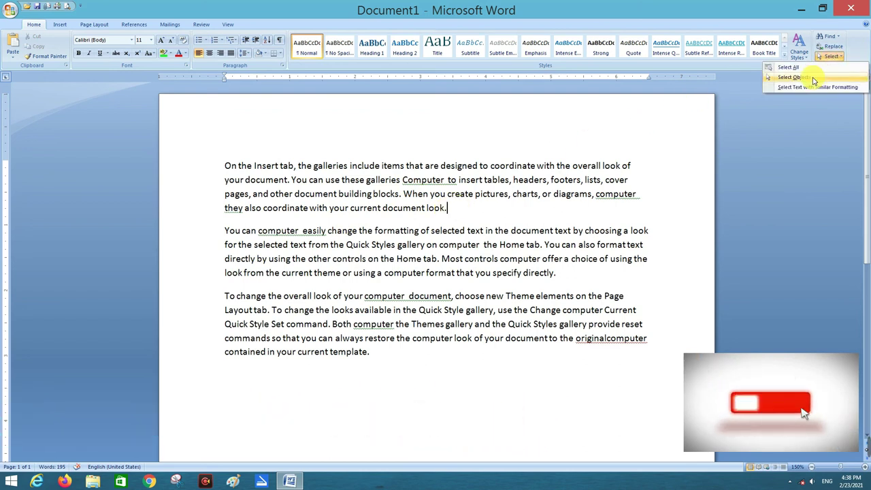
click(624, 201)
scroll(603, 249, down, 4)
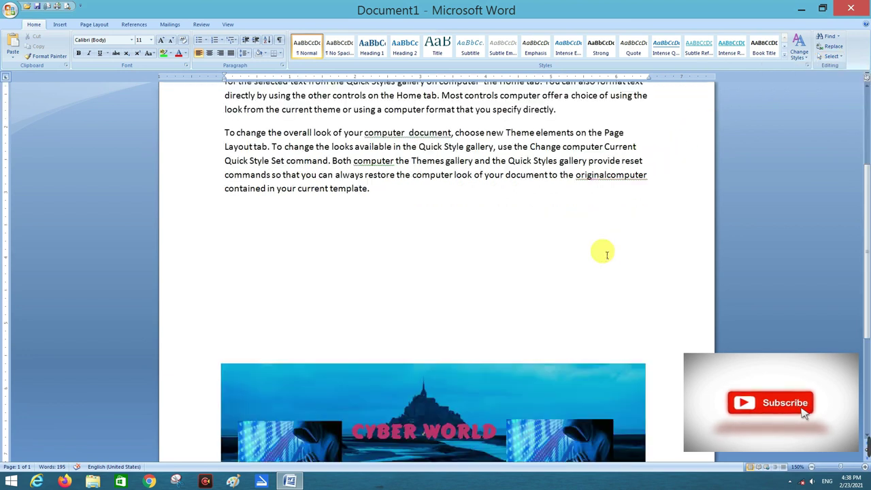
scroll(549, 273, down, 5)
click(421, 224)
scroll(422, 224, up, 5)
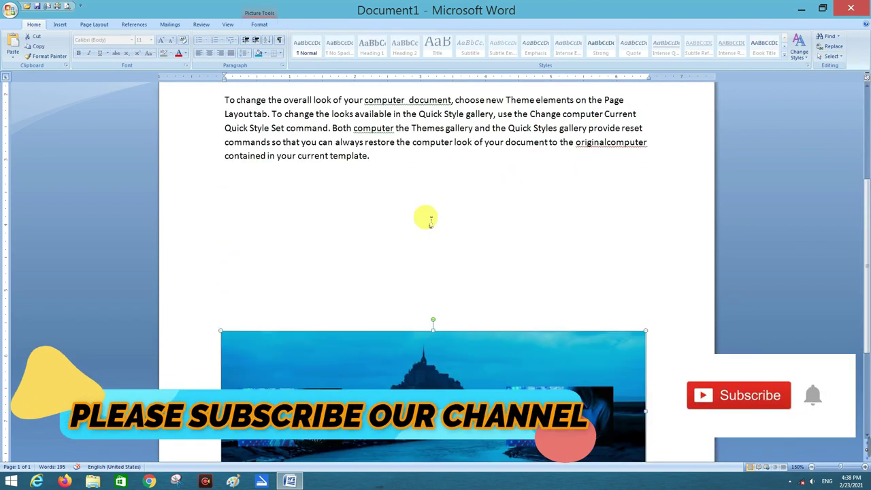
scroll(436, 265, up, 4)
click(428, 285)
scroll(456, 252, up, 2)
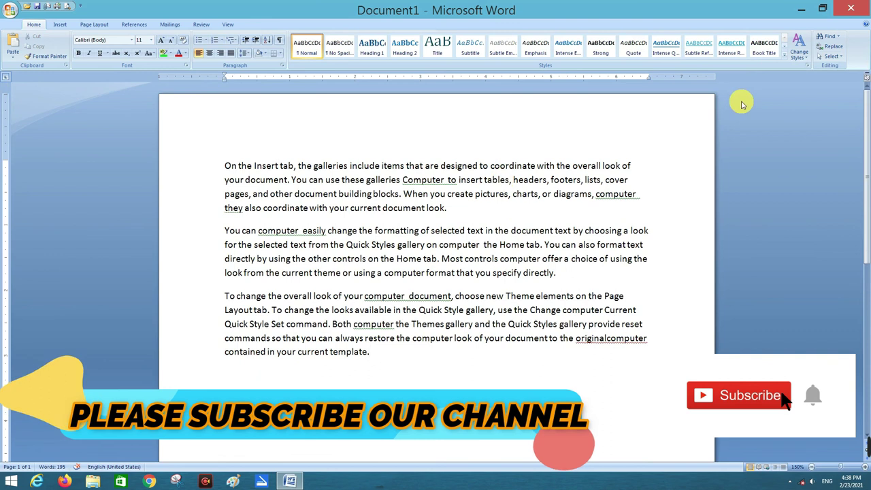
- Turn on Select Objects, select the CYBER WORLD banner, and bring up its Picture Format tools
click(830, 56)
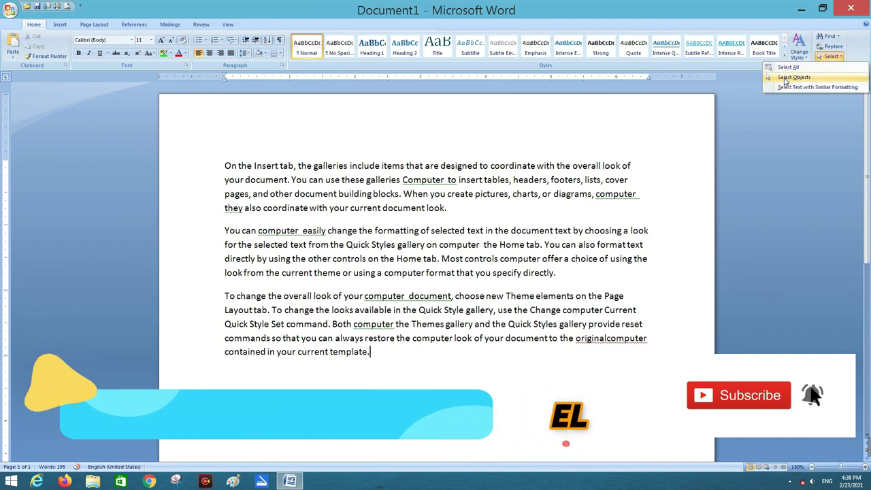
click(793, 77)
scroll(462, 283, down, 5)
click(461, 283)
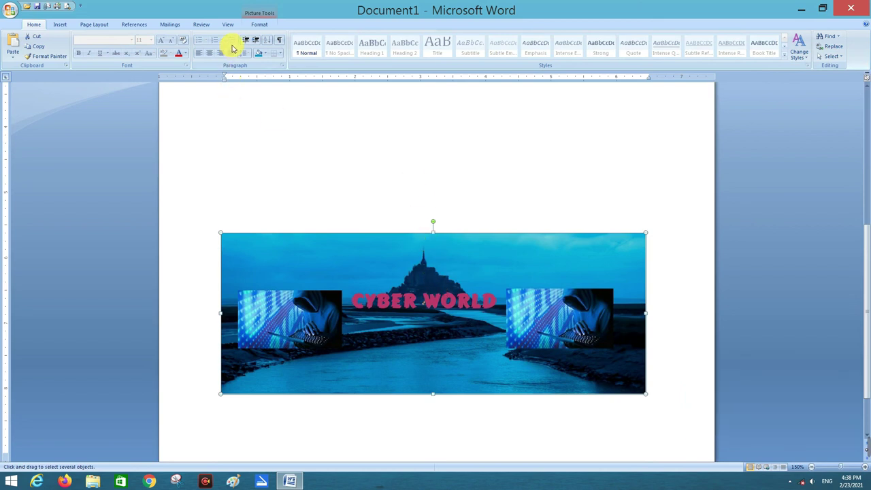
click(253, 26)
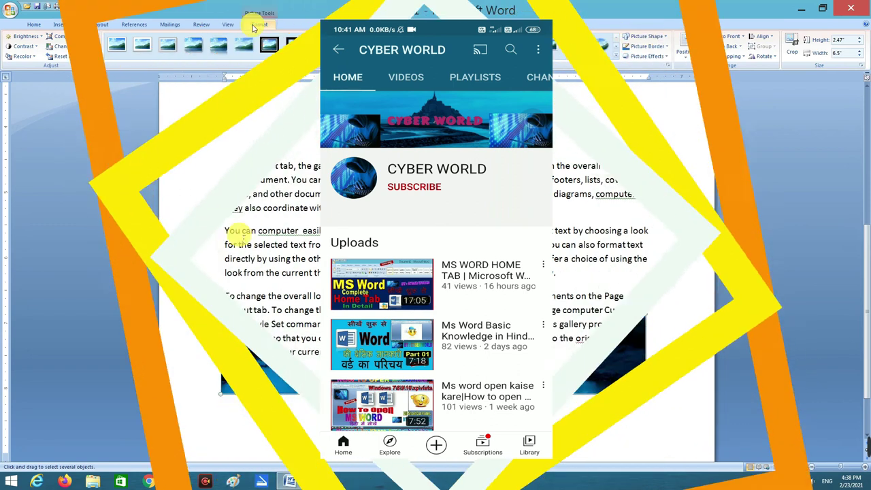